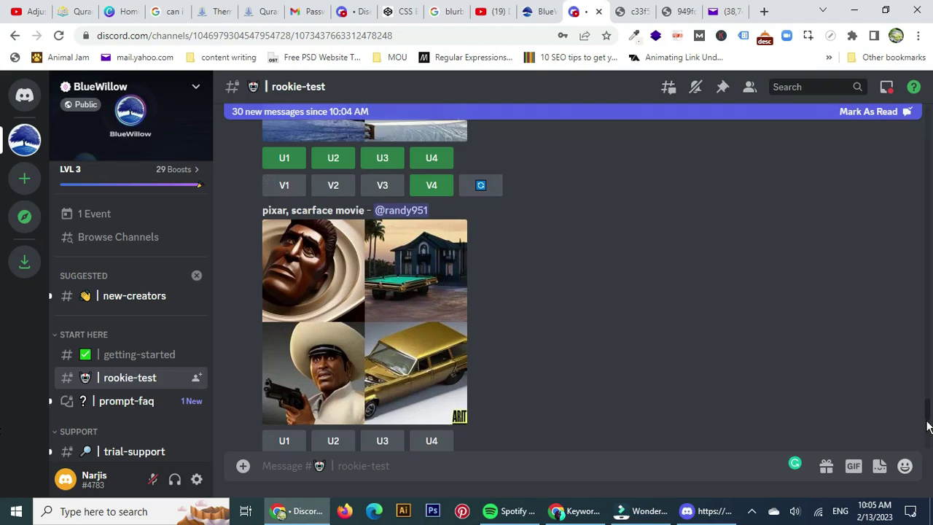
# Step: Browse the AI-generated images and their prompts posted in the rookie-test channel
pyautogui.scroll(-4, 927, 433)
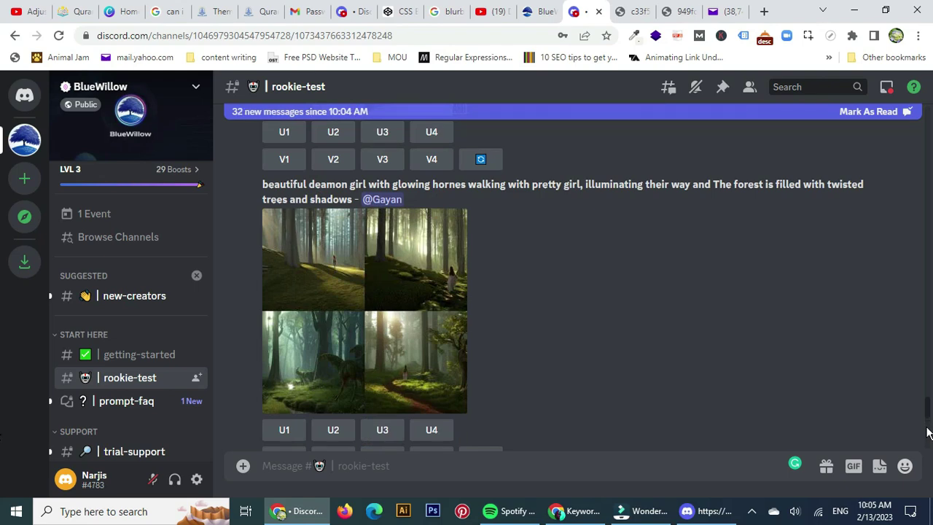
pyautogui.scroll(-4, 927, 433)
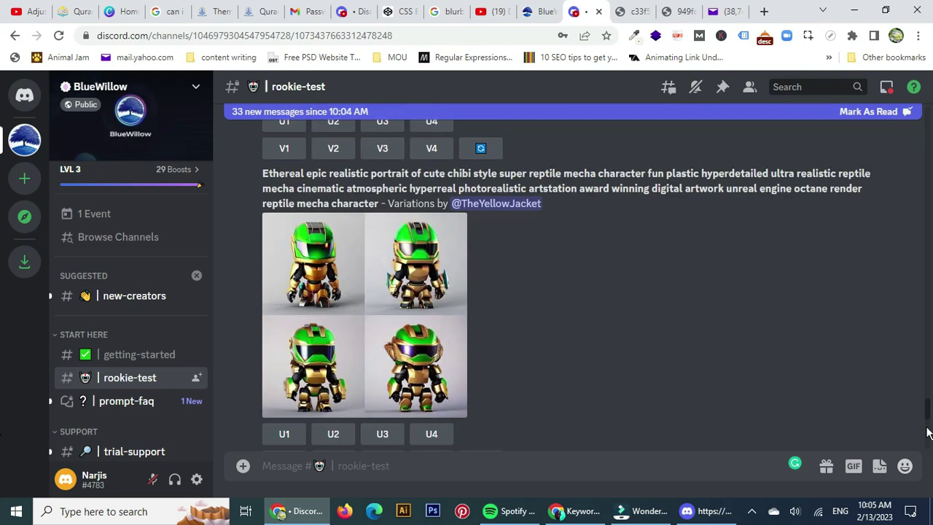
pyautogui.scroll(-4, 927, 433)
pyautogui.scroll(-4, 927, 433)
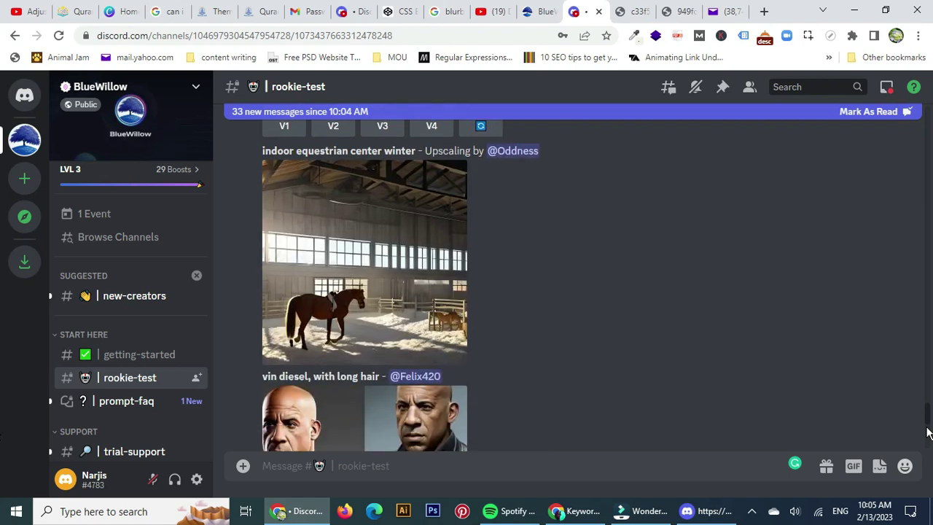
pyautogui.scroll(-4, 927, 437)
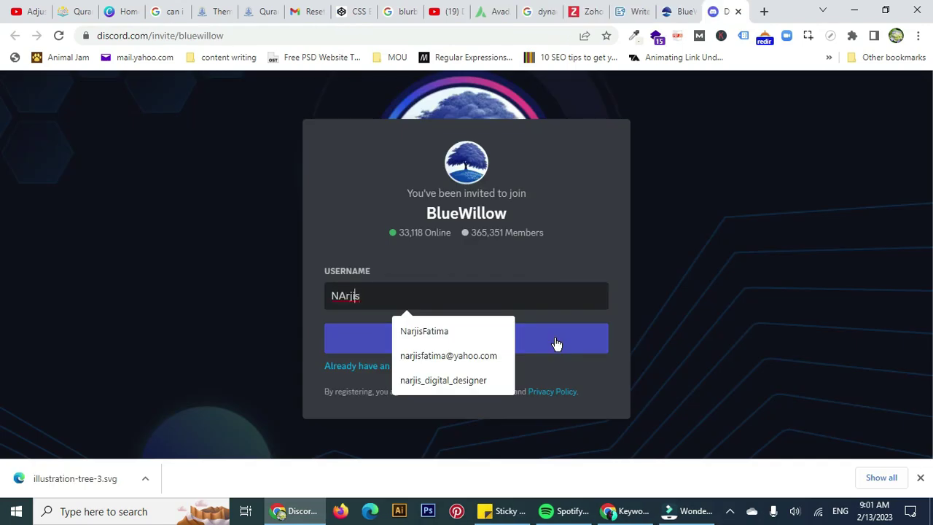
# Step: Correct the capitalization of the username on the BlueWillow invite and continue with the registration
pyautogui.press('BackSpace')
pyautogui.write('a')
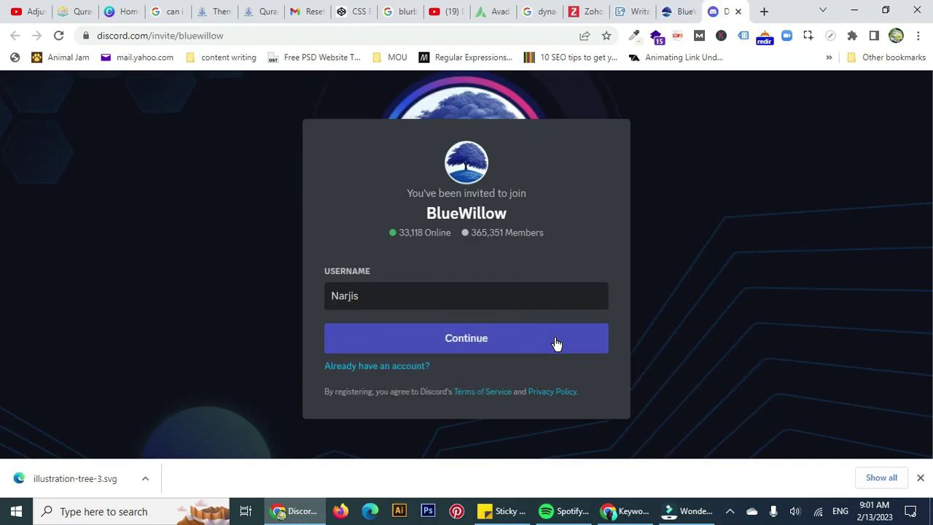
pyautogui.click(554, 339)
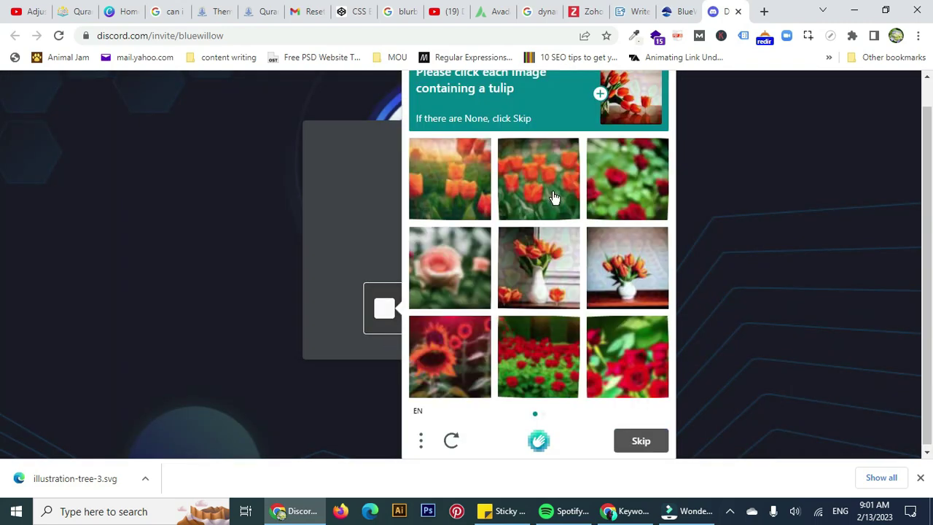
# Step: Solve the captcha by selecting every image containing a tulip in both sets and verify
pyautogui.click(538, 268)
pyautogui.click(539, 188)
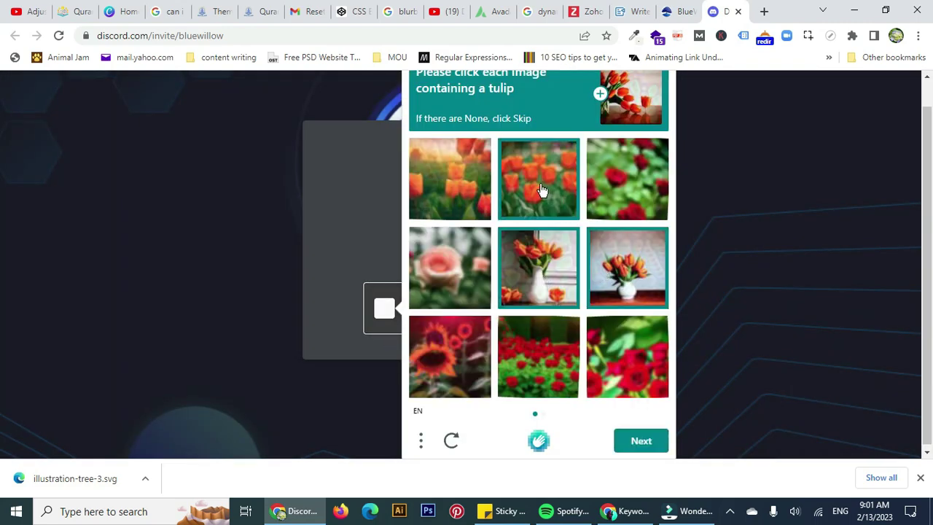
pyautogui.click(481, 186)
pyautogui.click(623, 441)
pyautogui.click(440, 193)
pyautogui.click(516, 366)
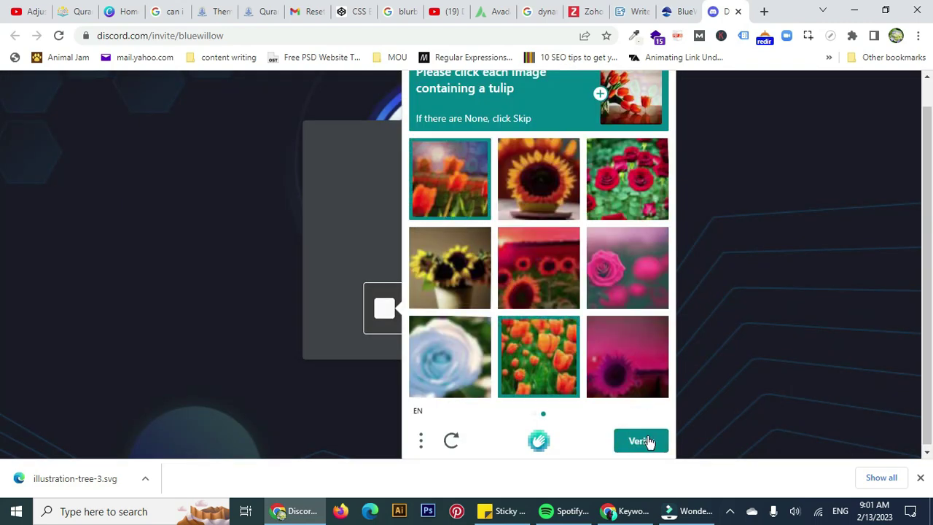
pyautogui.click(644, 442)
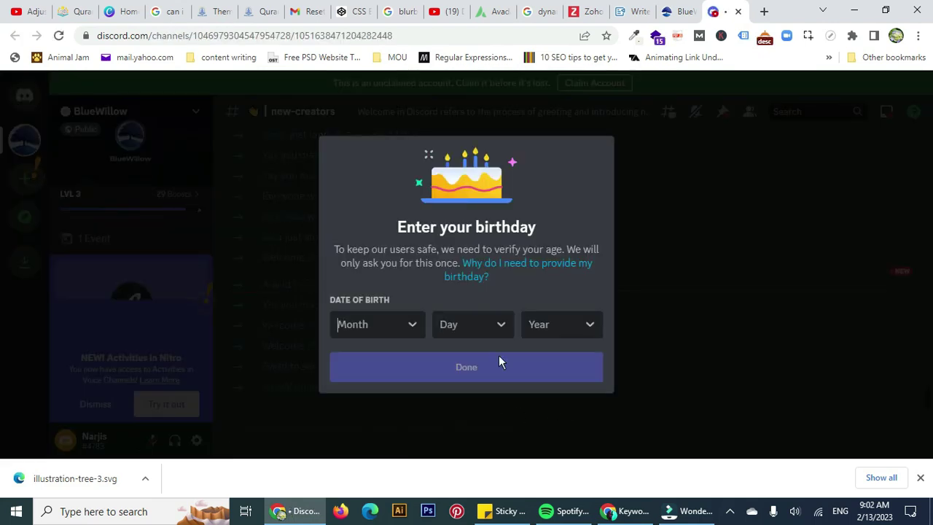
# Step: Submit the date of birth and claim the account with the filled-in email and password
pyautogui.click(420, 329)
pyautogui.write('o')
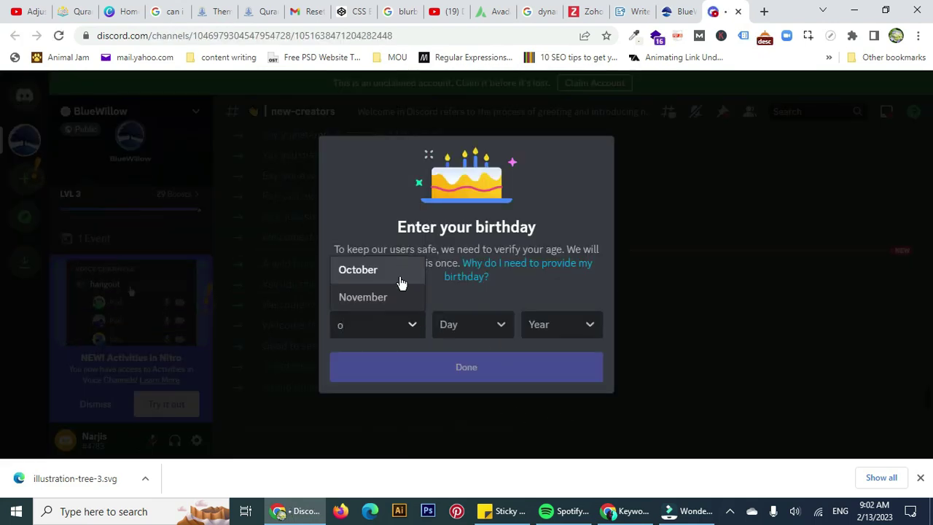
pyautogui.click(400, 264)
pyautogui.click(475, 334)
pyautogui.click(464, 186)
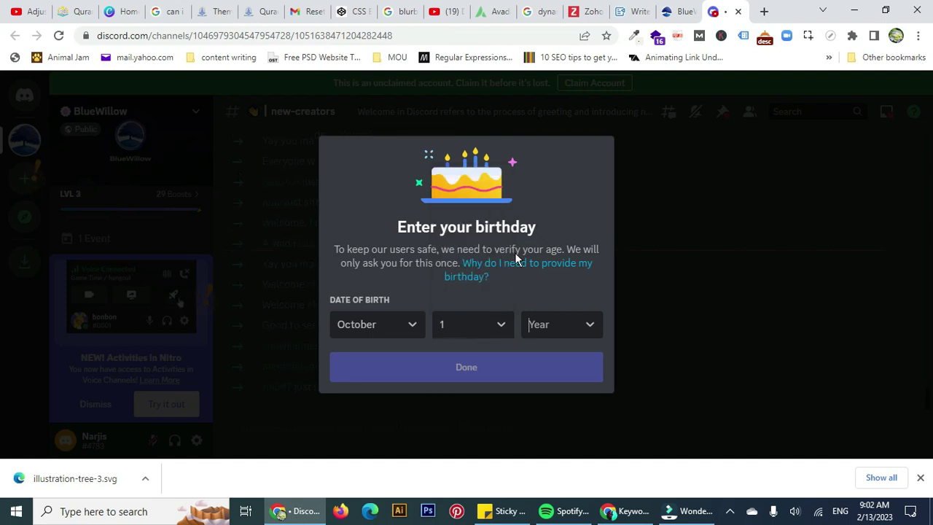
pyautogui.click(563, 318)
pyautogui.scroll(-15, 599, 293)
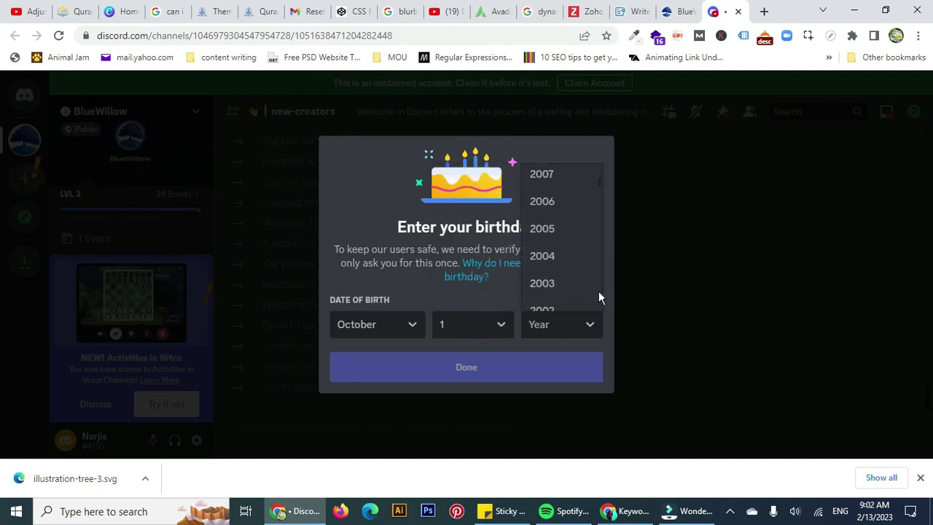
pyautogui.click(561, 172)
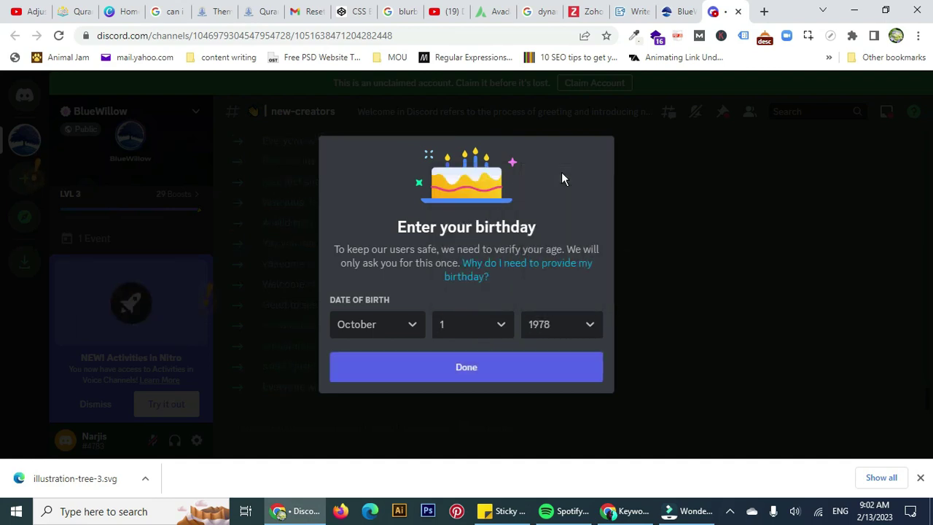
pyautogui.click(524, 365)
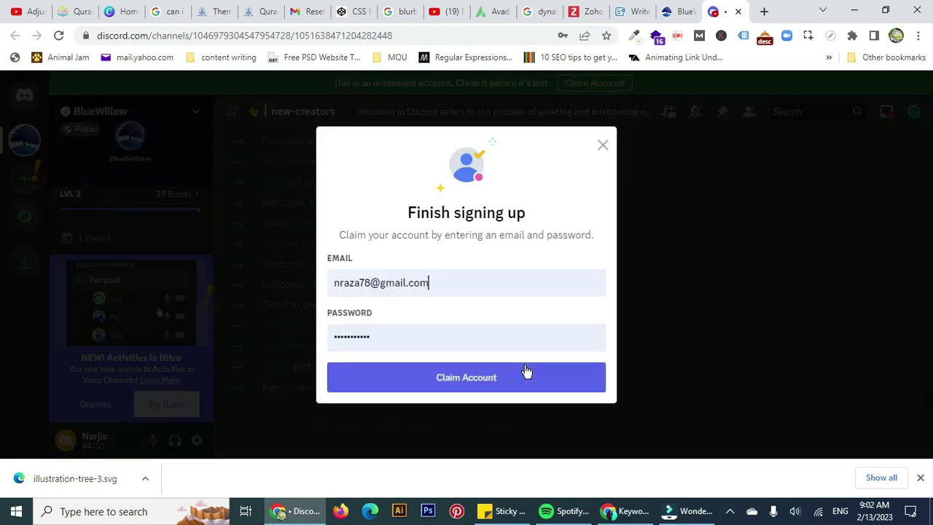
pyautogui.click(523, 379)
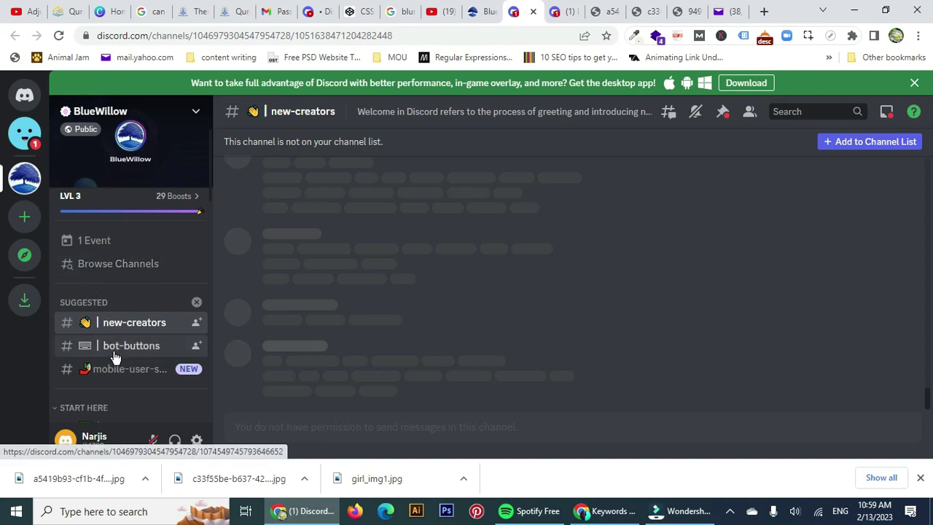
# Step: Open the rookie-test channel of the BlueWillow server
pyautogui.scroll(-3, 140, 353)
pyautogui.scroll(3, 140, 353)
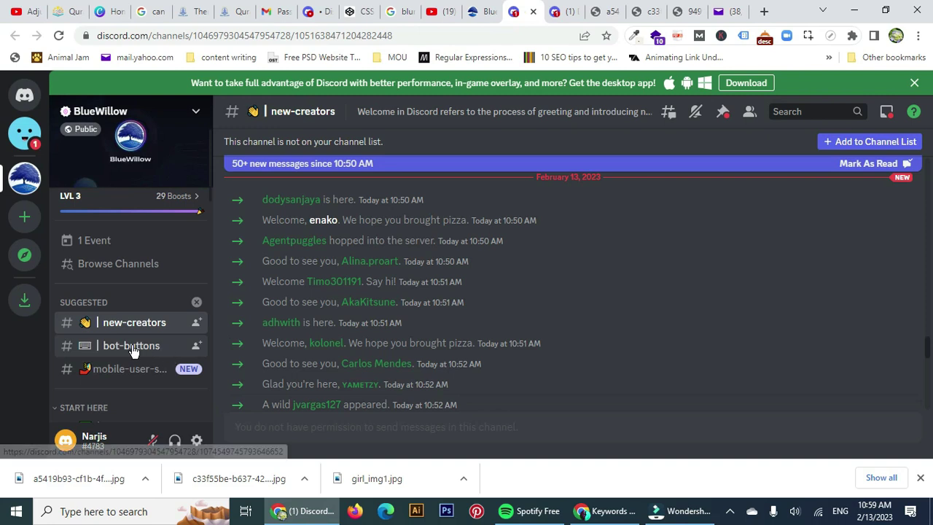
pyautogui.scroll(-4, 133, 351)
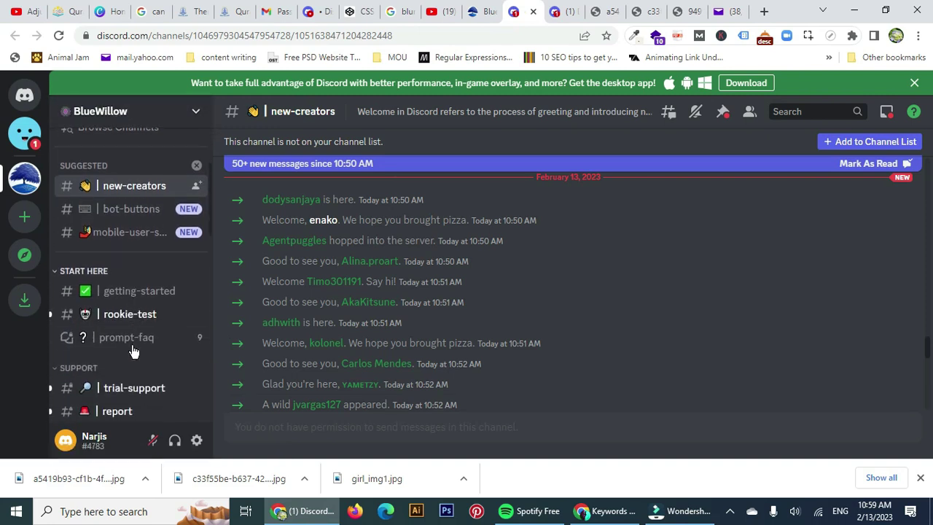
pyautogui.moveTo(132, 351)
pyautogui.scroll(2, 133, 351)
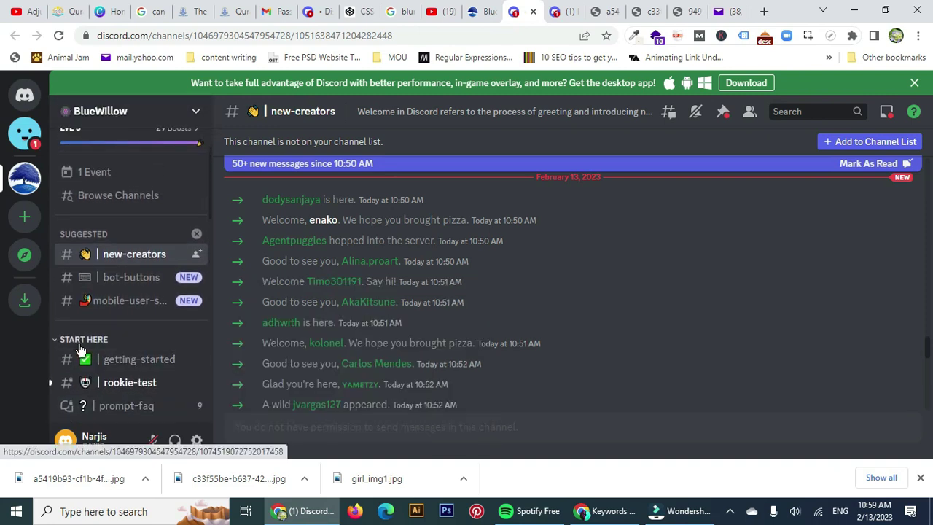
pyautogui.click(122, 384)
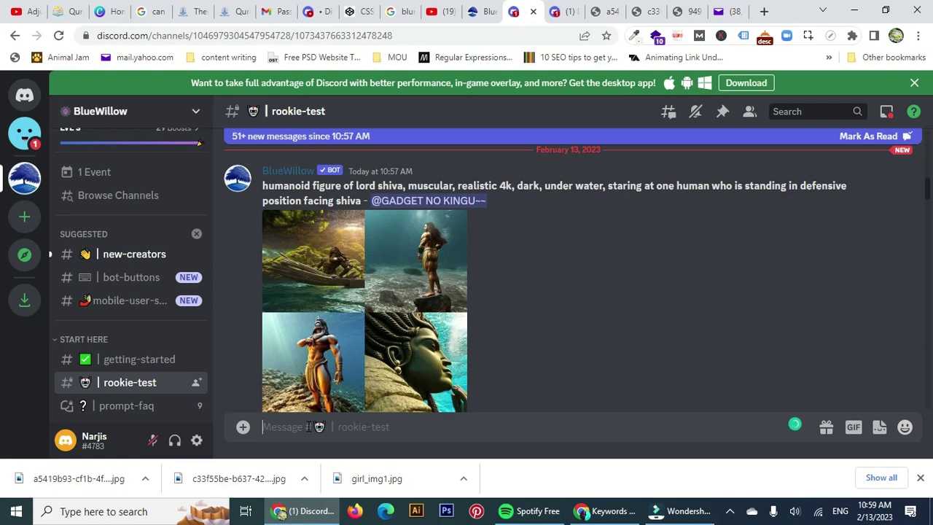
# Step: Send the /imagine command with the prompt "graphical image of a girl with head covered by scarf"
pyautogui.write('/im')
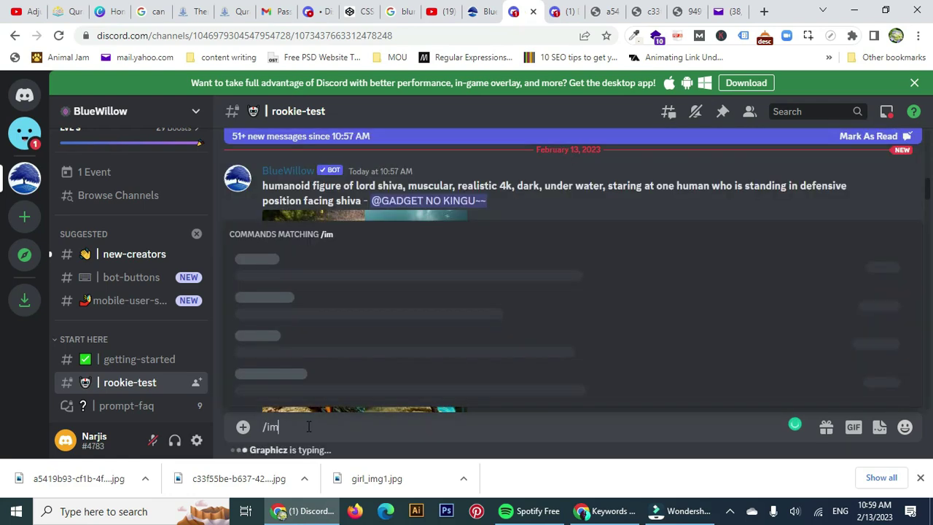
pyautogui.write('agin')
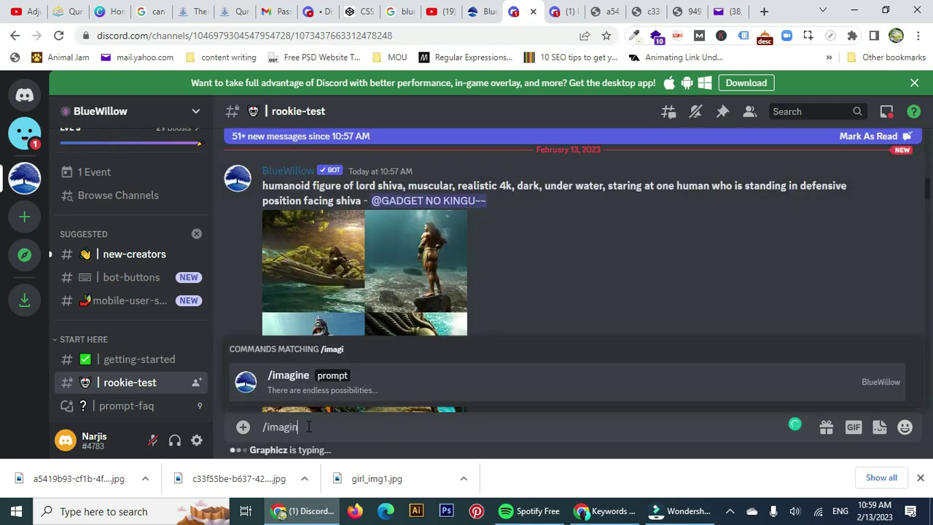
pyautogui.write('e')
pyautogui.press('Tab')
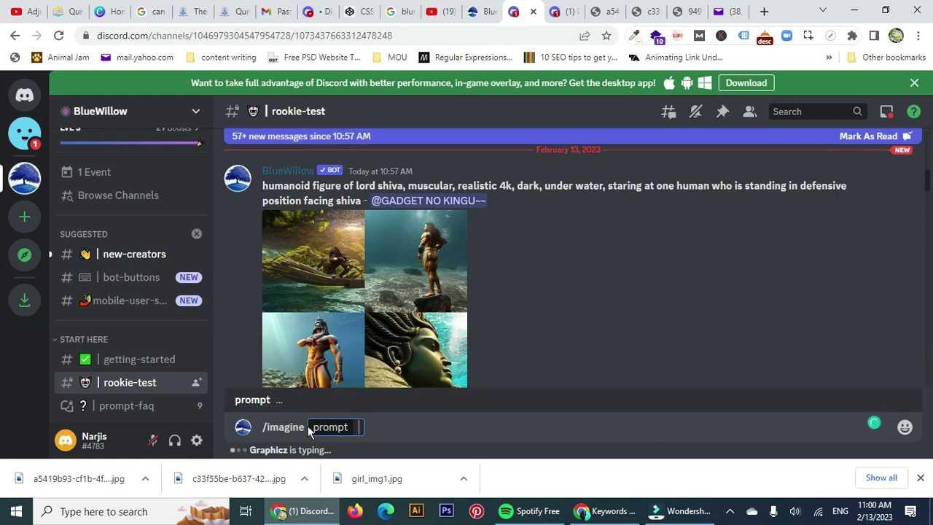
pyautogui.write('gr')
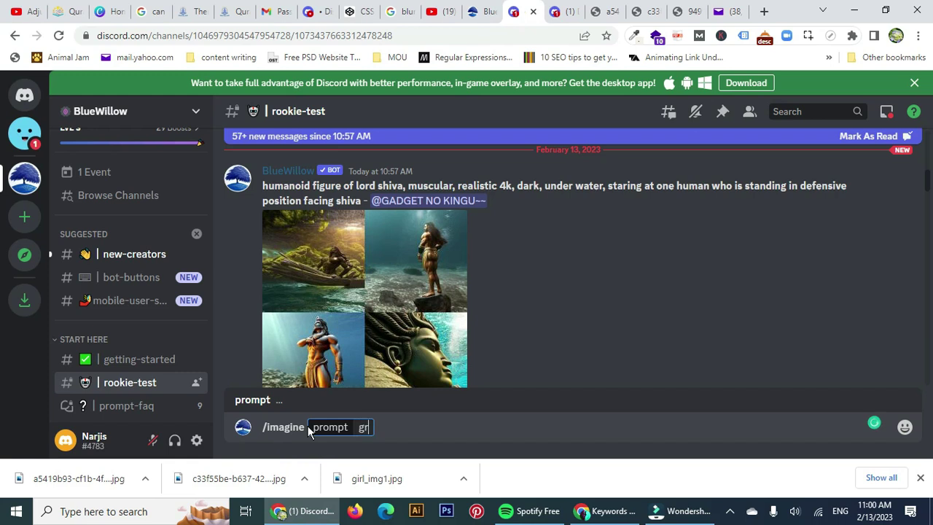
pyautogui.write('aph')
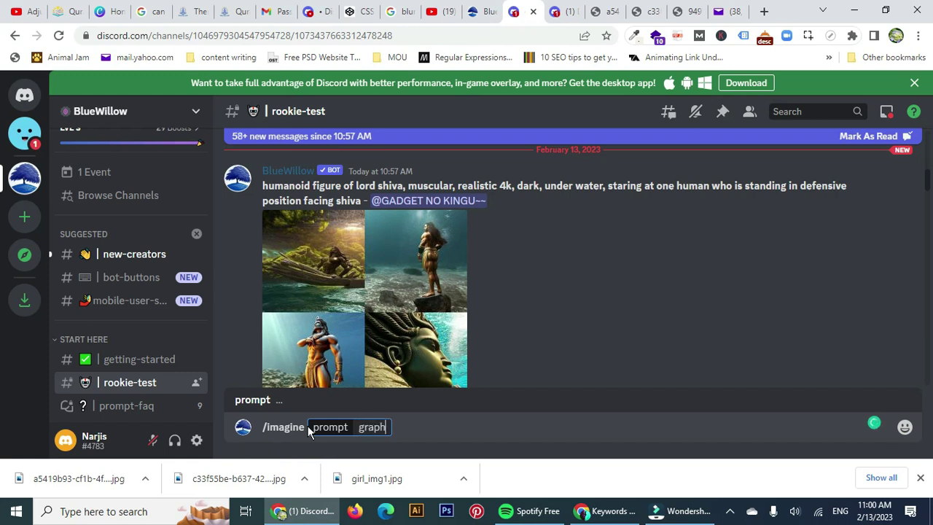
pyautogui.write('ic')
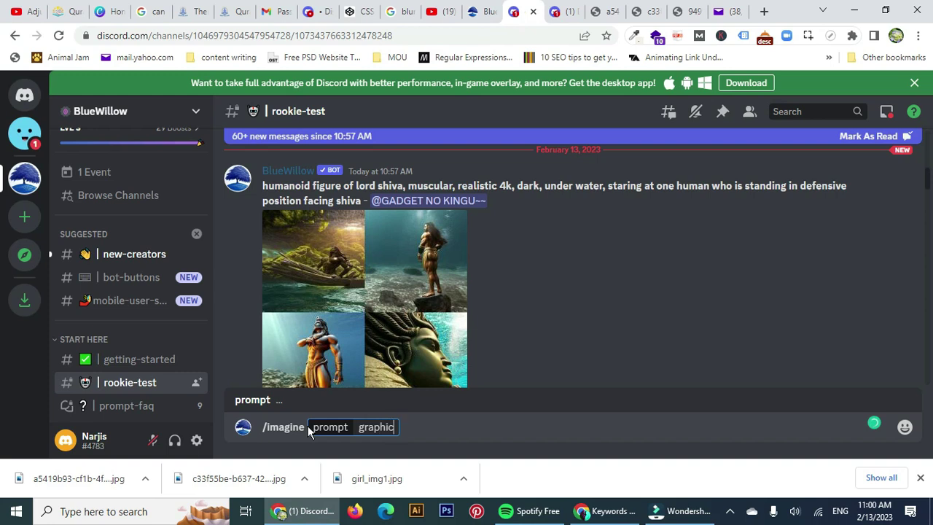
pyautogui.write('al image of ')
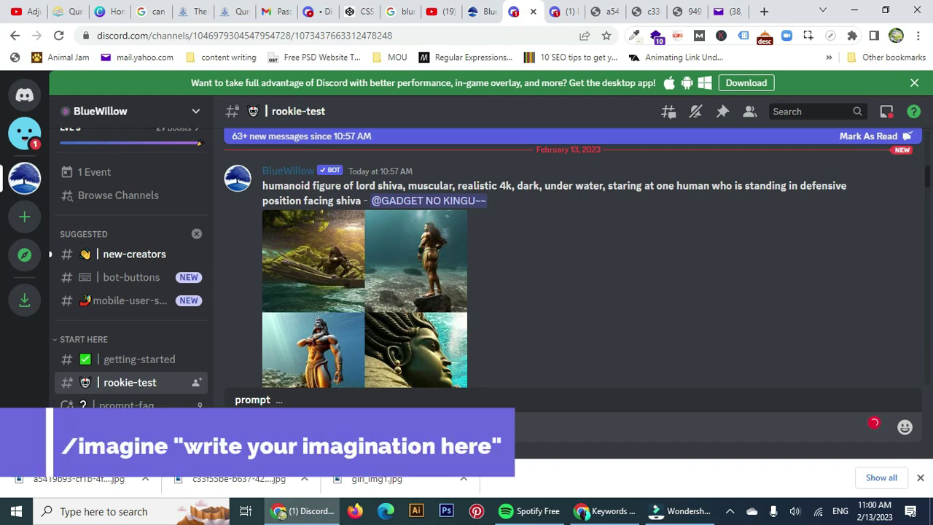
pyautogui.write('a girl')
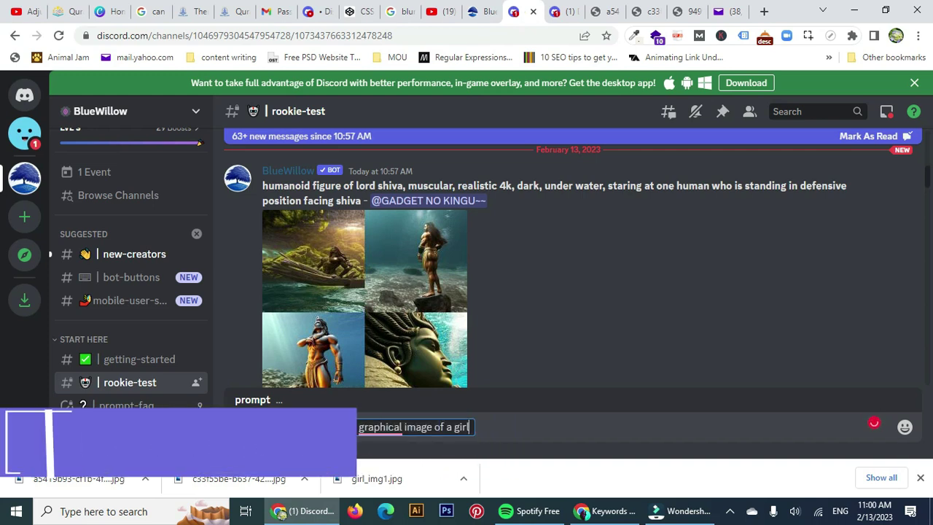
pyautogui.write(' with')
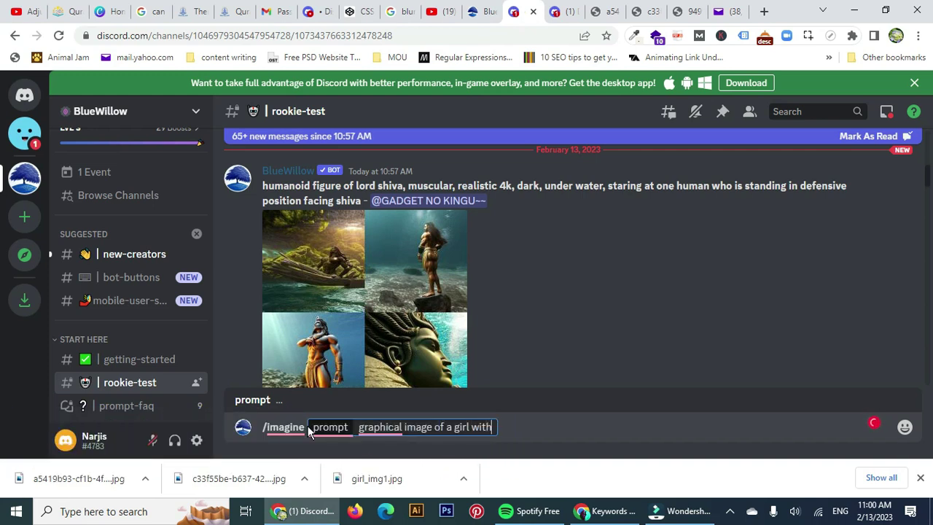
pyautogui.write(' head c')
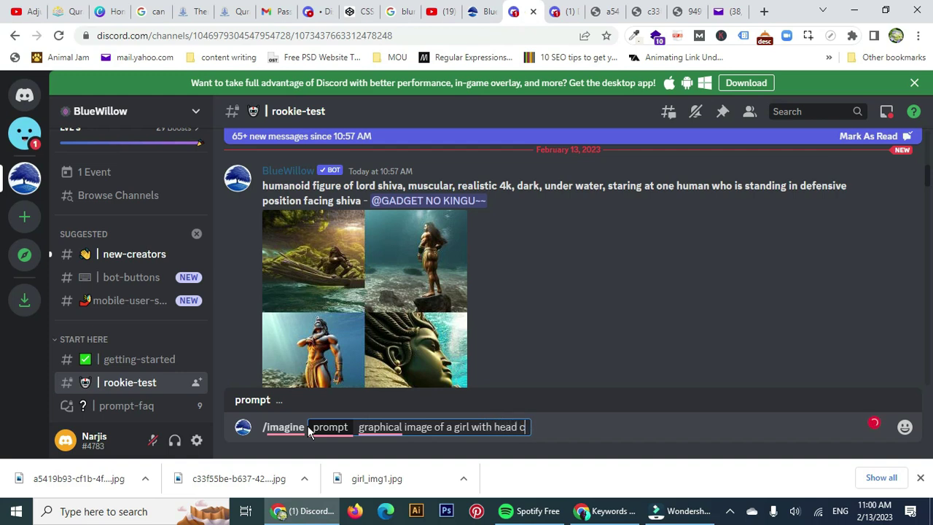
pyautogui.write('overed')
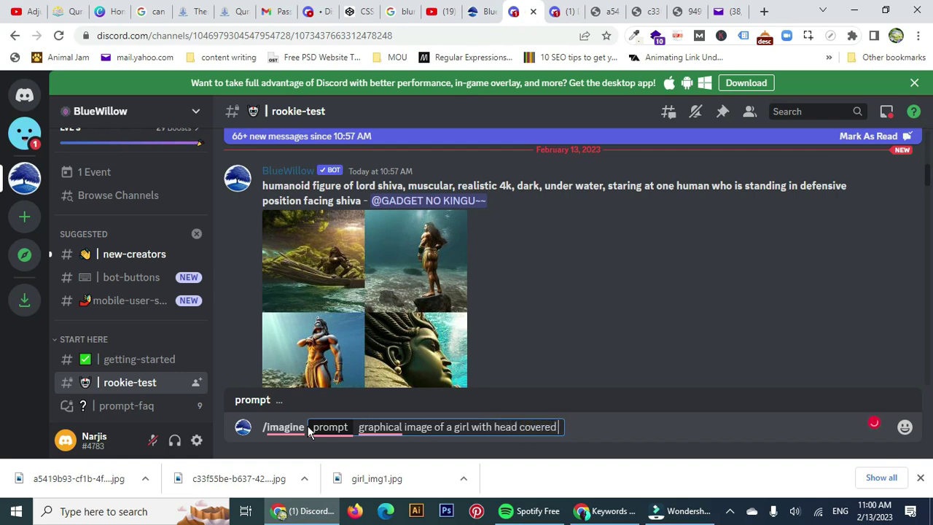
pyautogui.write(' by scarf')
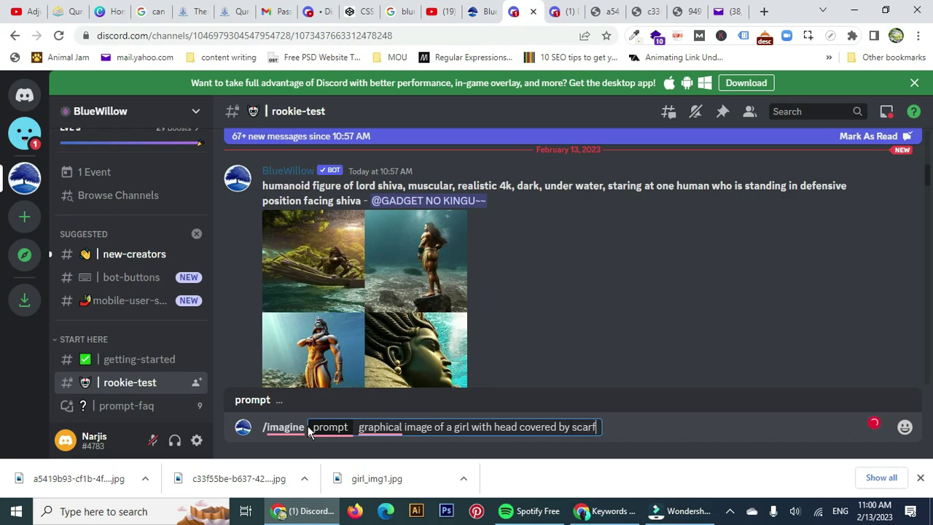
pyautogui.press('Return')
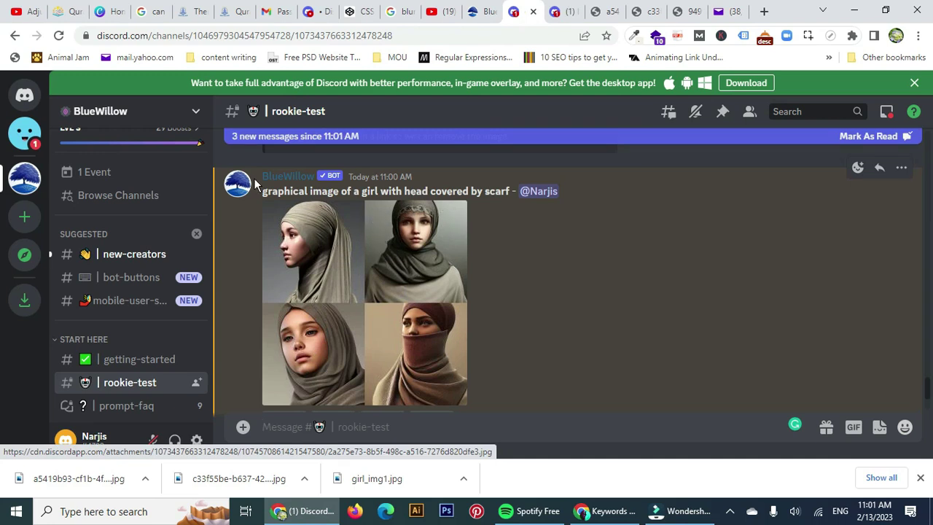
# Step: View the generated scarf image grid enlarged, close the preview and show the options below the grid
pyautogui.click(386, 370)
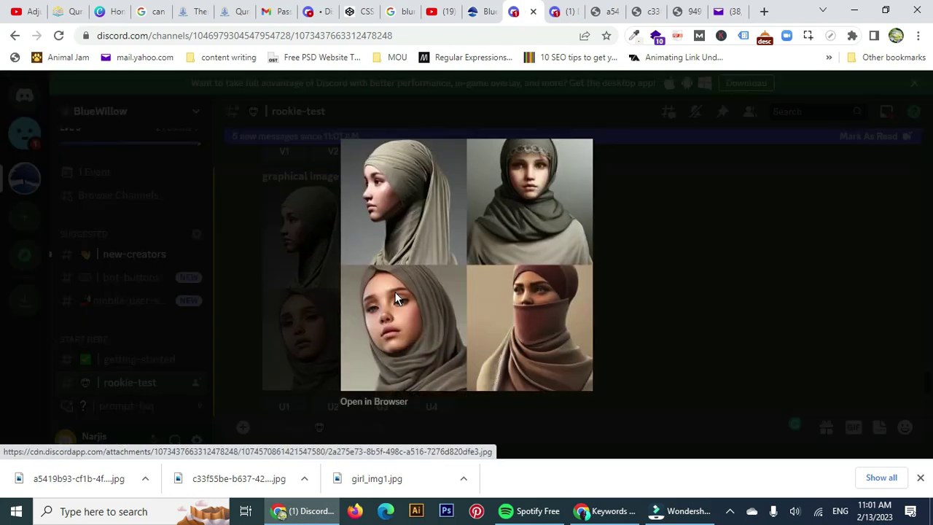
pyautogui.click(661, 298)
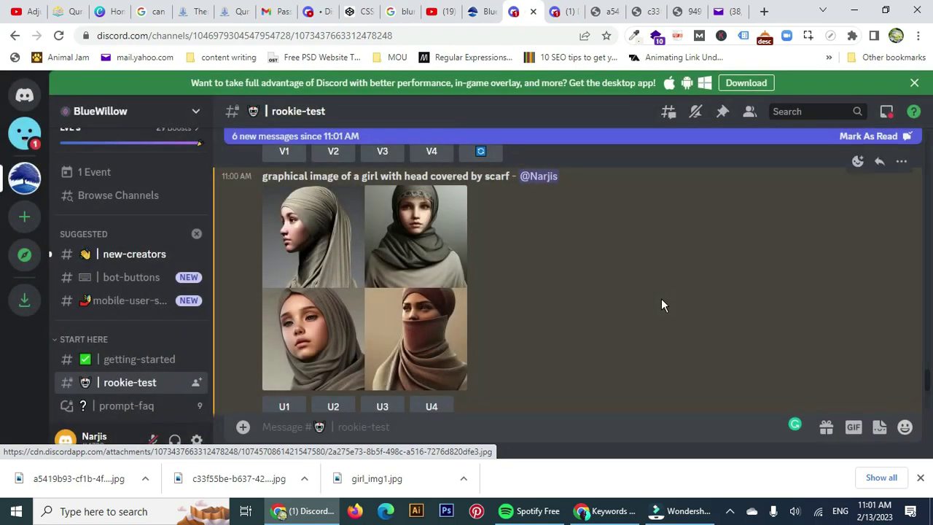
pyautogui.scroll(-2, 662, 300)
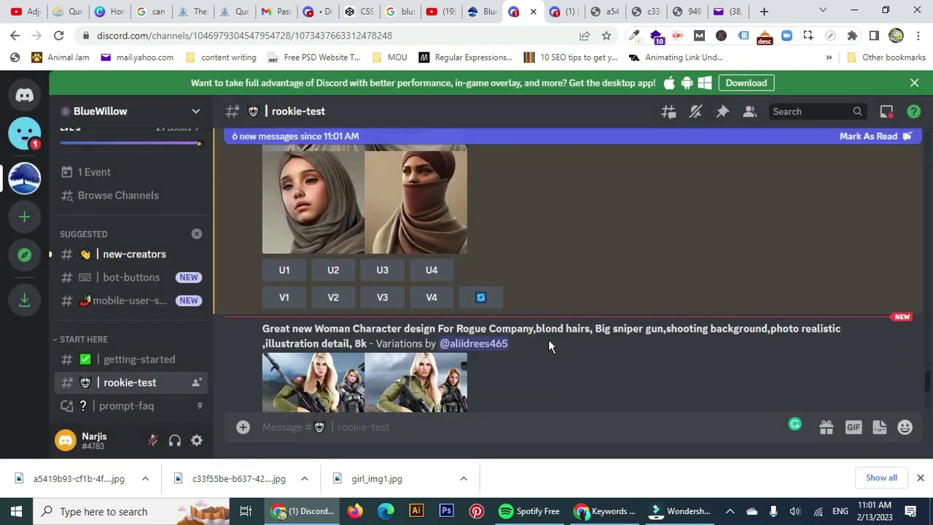
# Step: Request upscaled versions of the first and second images from the generated scarf grid
pyautogui.click(287, 282)
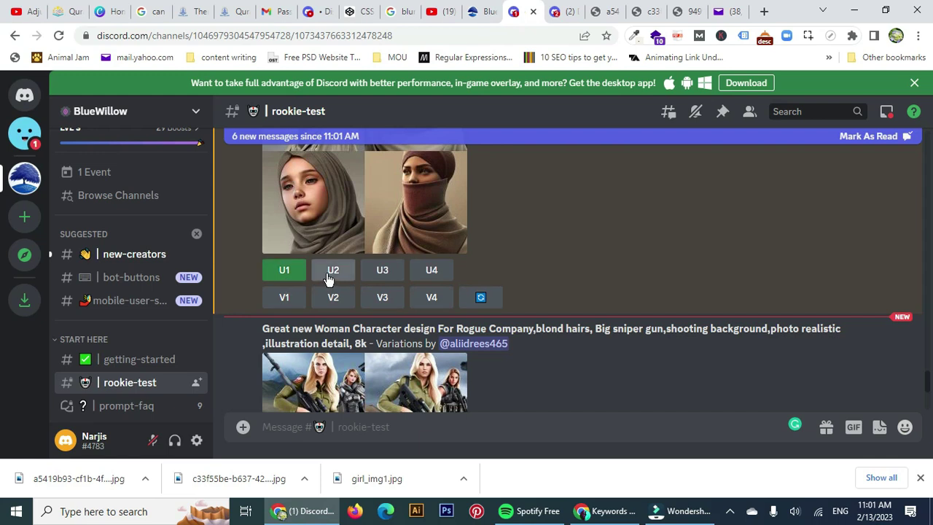
pyautogui.scroll(-3, 530, 290)
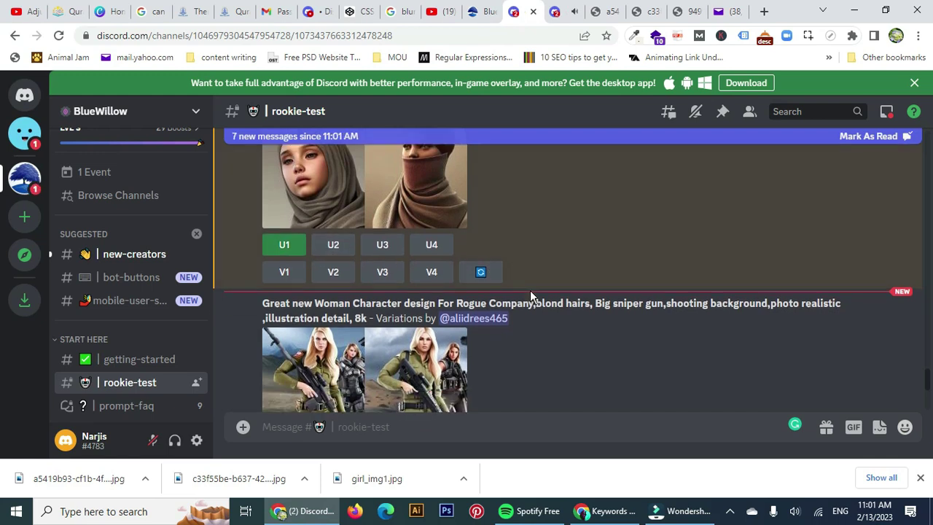
pyautogui.scroll(2, 530, 290)
pyautogui.scroll(1, 529, 290)
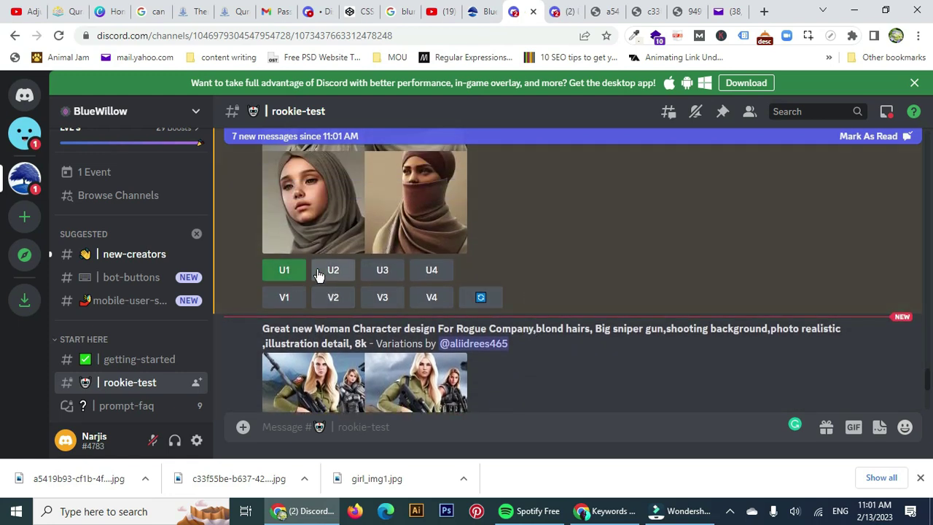
pyautogui.click(319, 271)
pyautogui.click(322, 272)
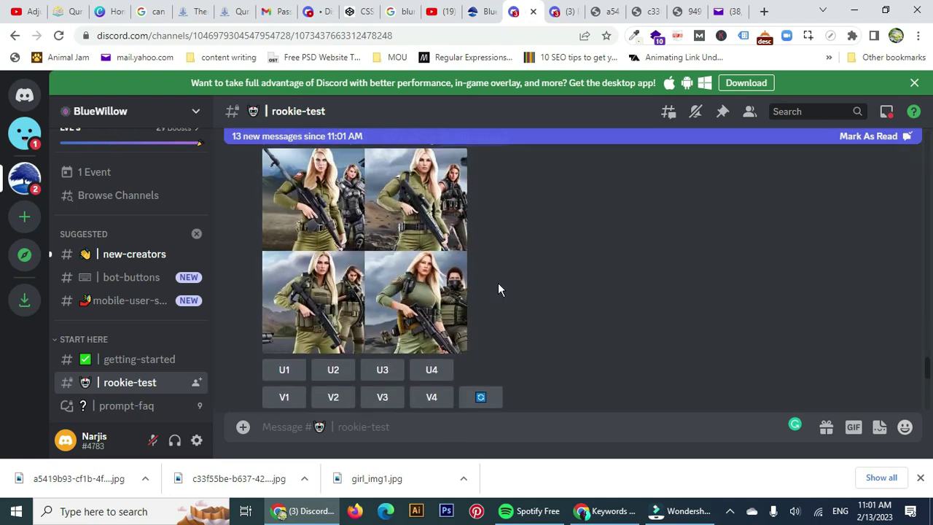
# Step: Open the scarf image grid full size in the browser and save it as a JPEG in the ilsamic folder under the suggested name
pyautogui.scroll(3, 498, 284)
pyautogui.scroll(3, 498, 285)
pyautogui.click(423, 304)
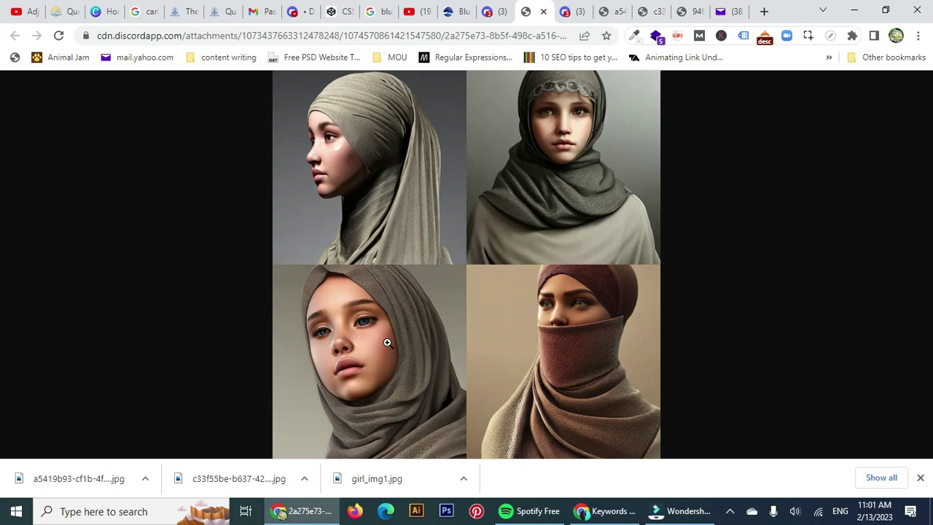
pyautogui.hotkey('ctrl', 's')
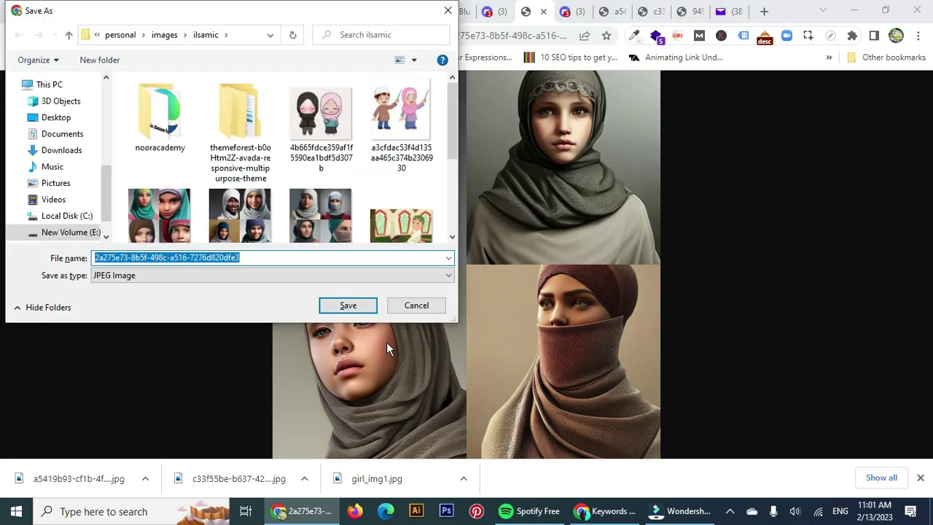
pyautogui.click(335, 305)
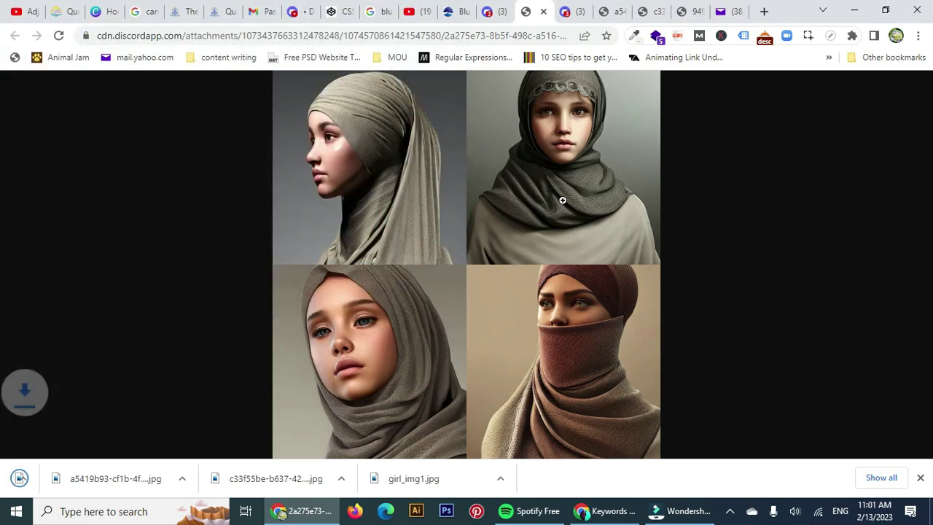
# Step: Review the earlier scarf image grids open in the other browser tabs and close the spare Discord Friends page
pyautogui.click(678, 12)
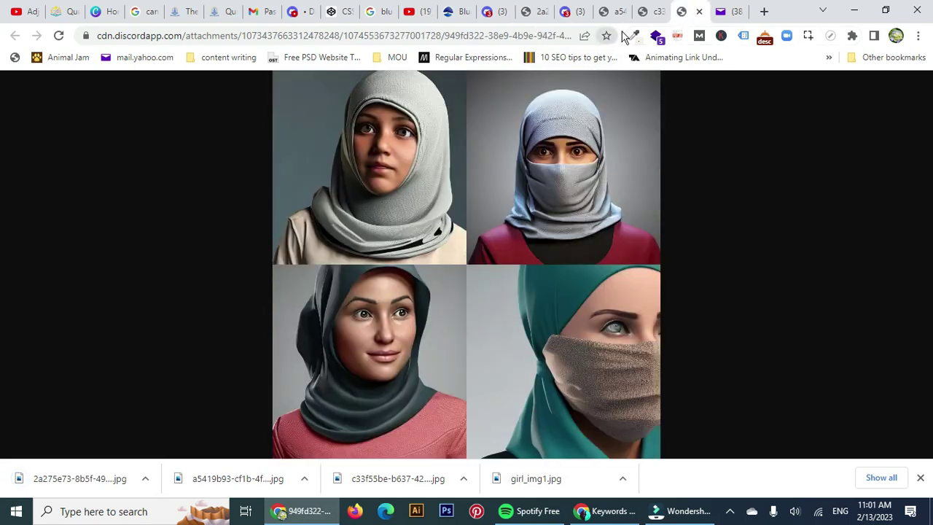
pyautogui.click(649, 12)
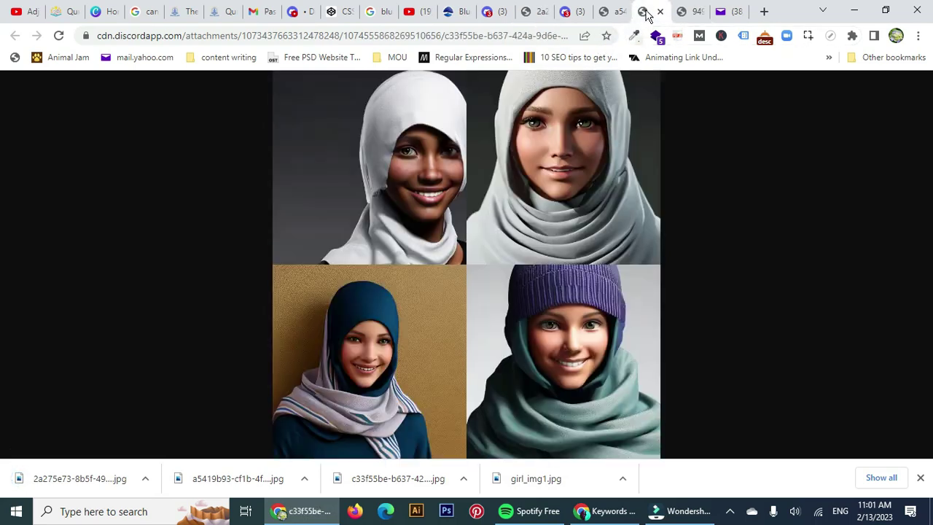
pyautogui.click(605, 15)
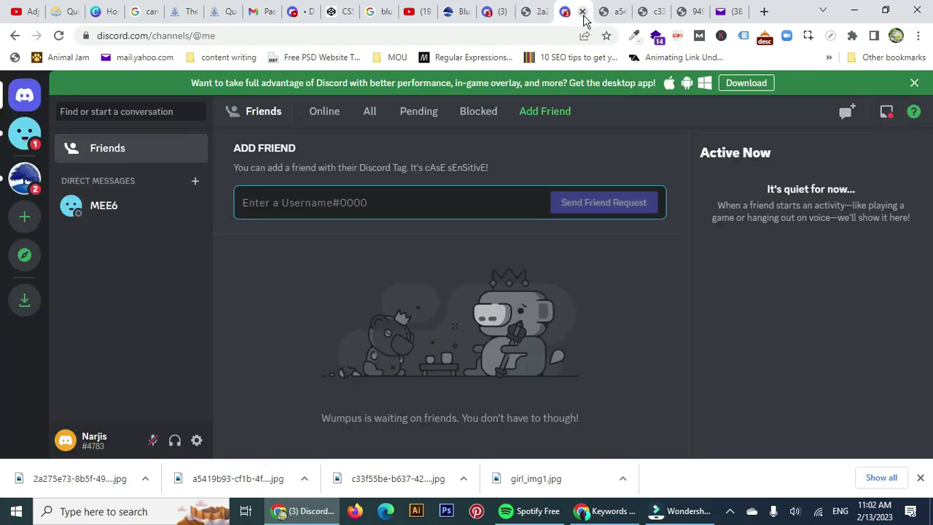
pyautogui.click(582, 13)
pyautogui.click(289, 255)
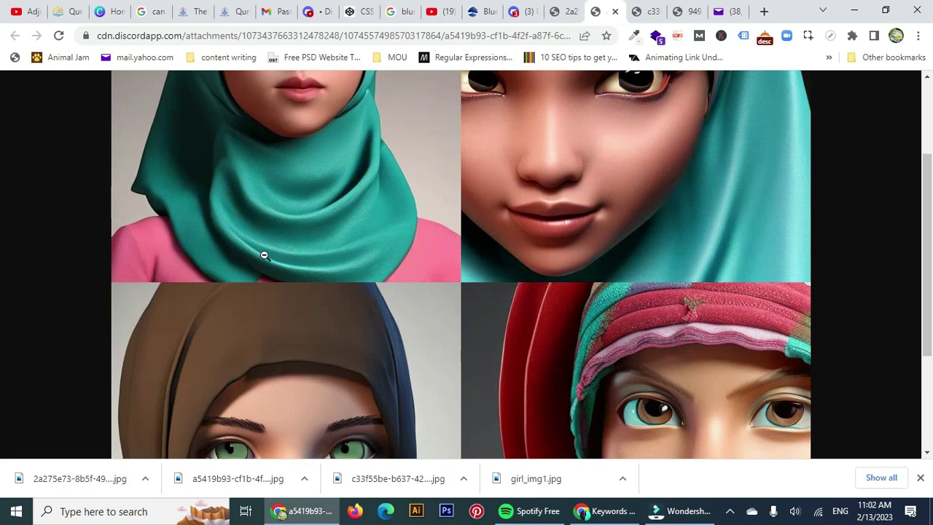
pyautogui.click(144, 248)
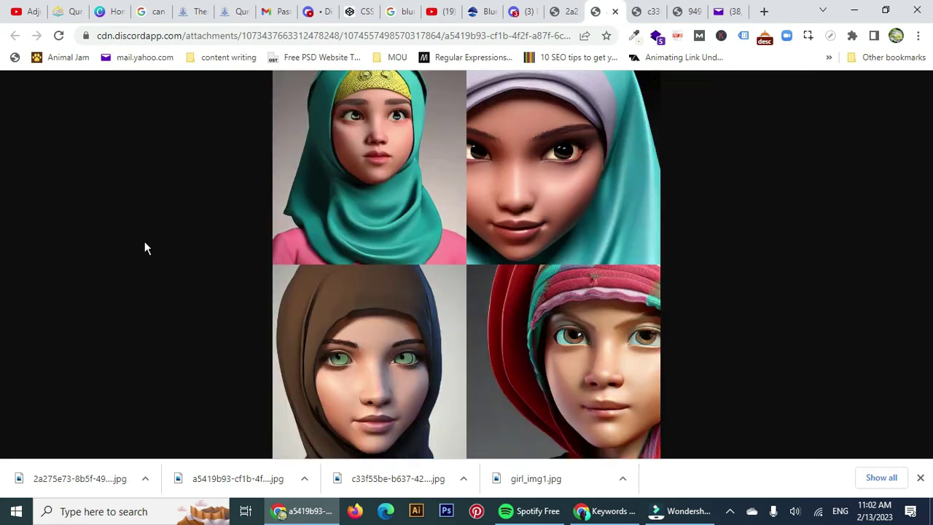
# Step: View the saved scarf grid again, return to the rookie-test channel and close the enlarged image preview
pyautogui.click(566, 21)
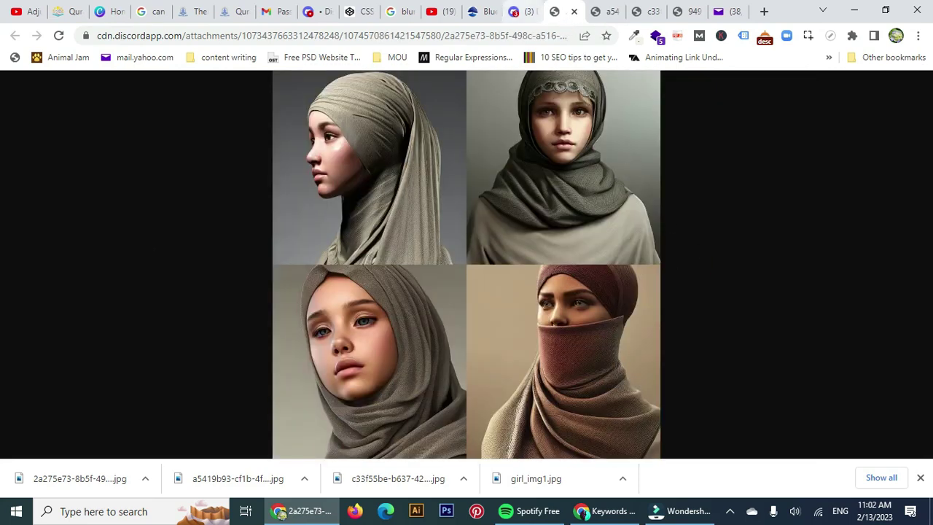
pyautogui.click(515, 12)
pyautogui.click(665, 194)
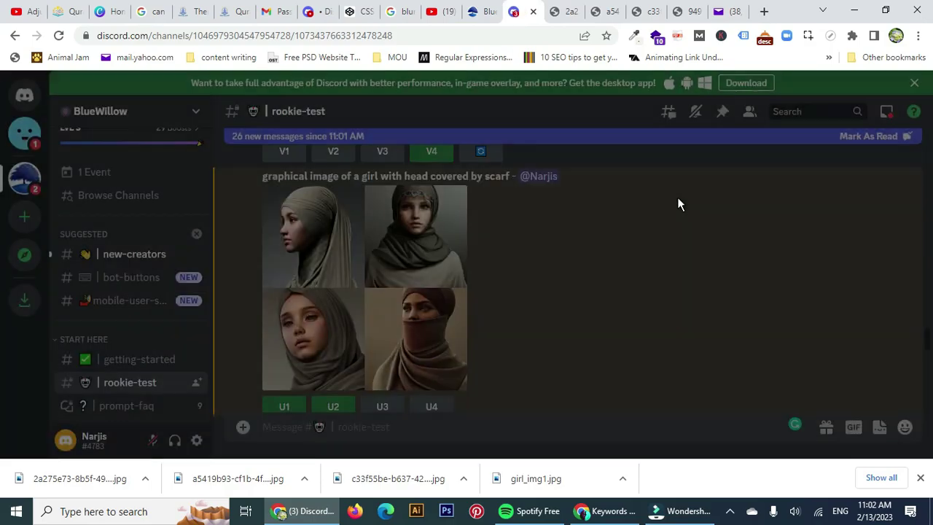